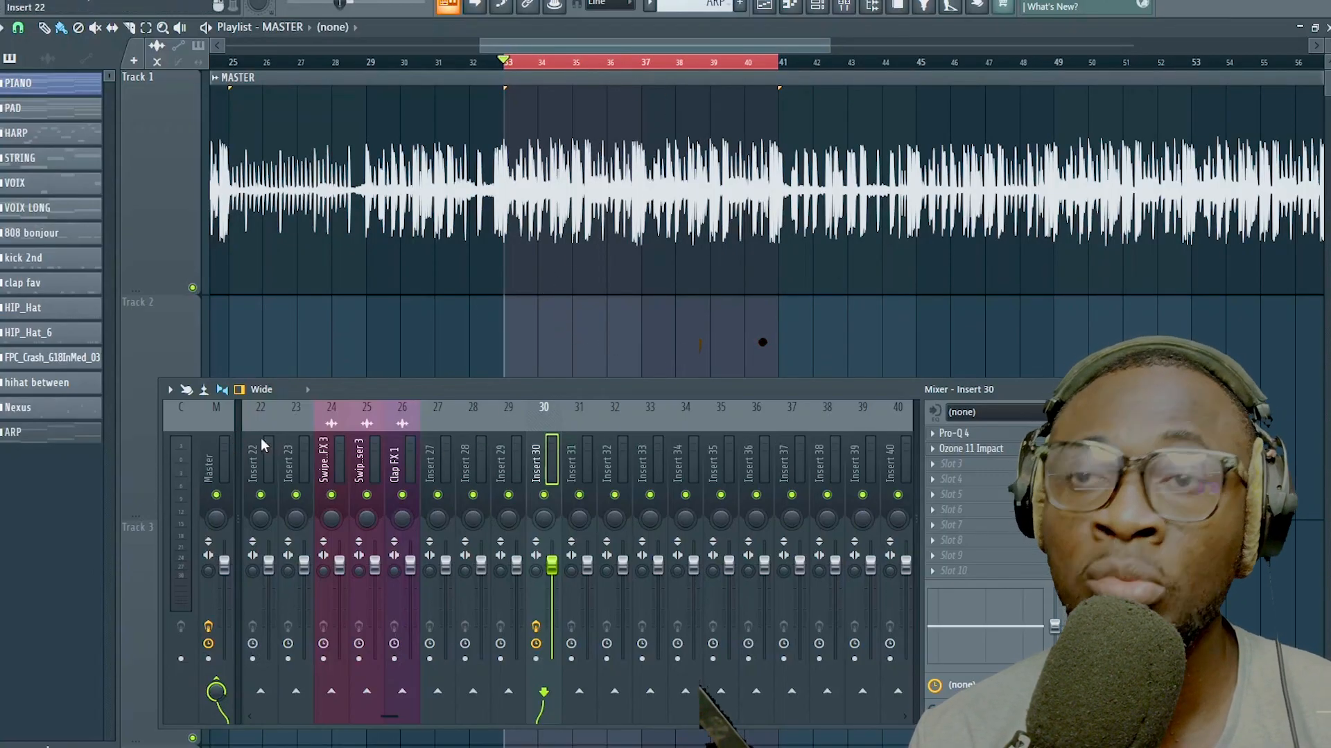
- Inspect the Pro-L 2 limiter on the Master mixer track, and close its window
click(223, 458)
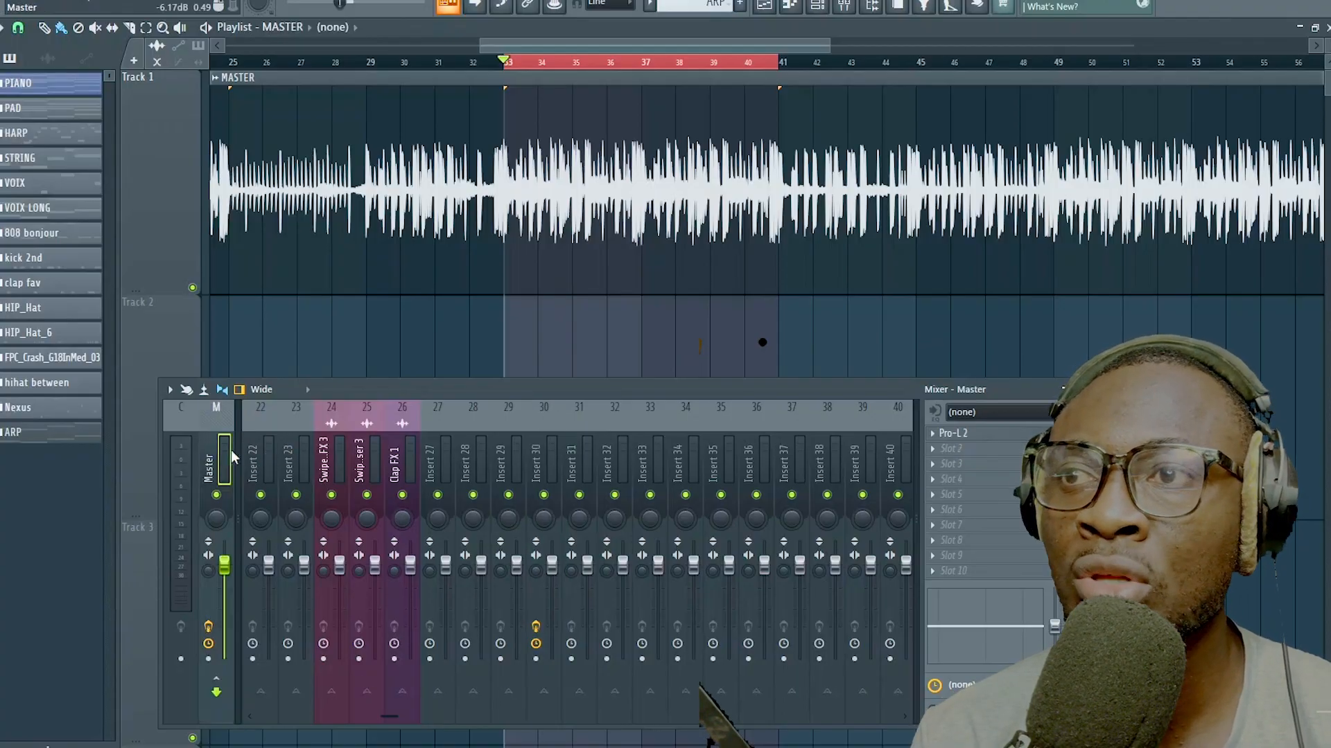
click(975, 438)
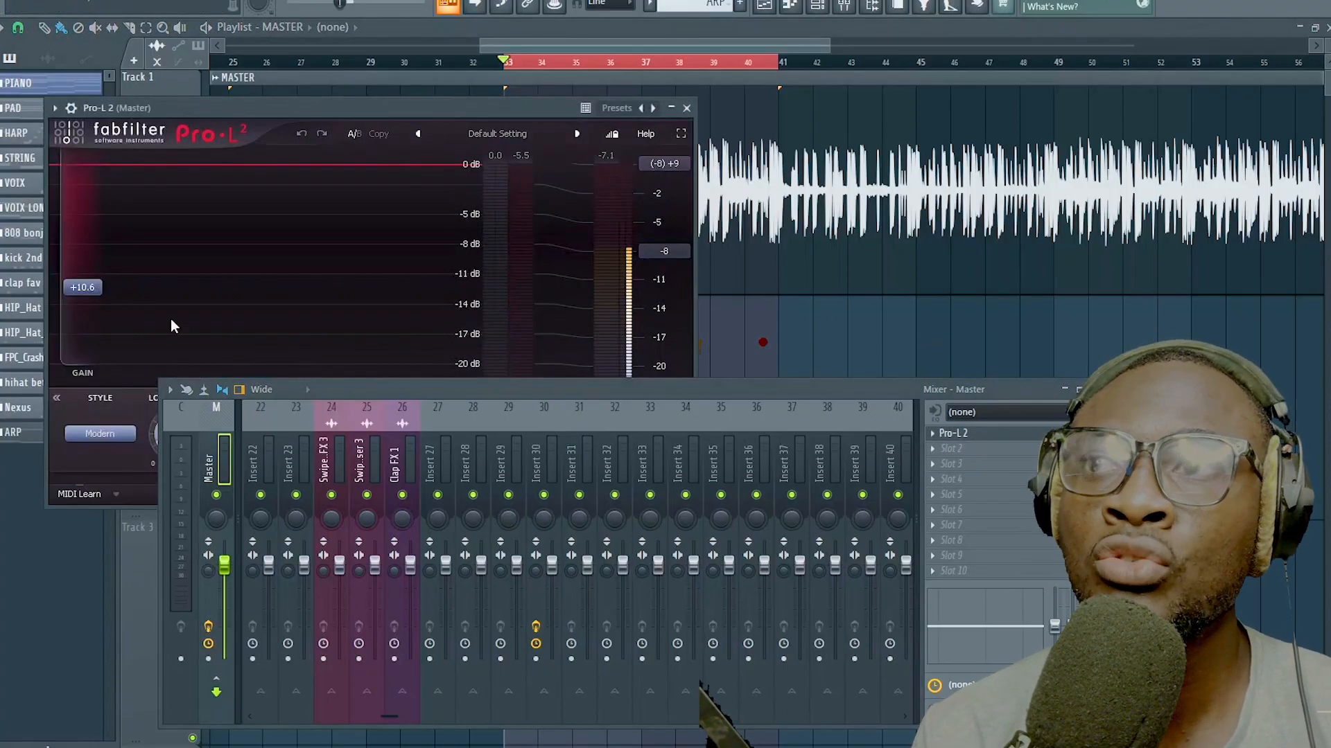
click(686, 108)
- Select mixer track Insert 30, move the mixer lower, and inspect its Pro-Q 4 equalizer before closing it
click(544, 464)
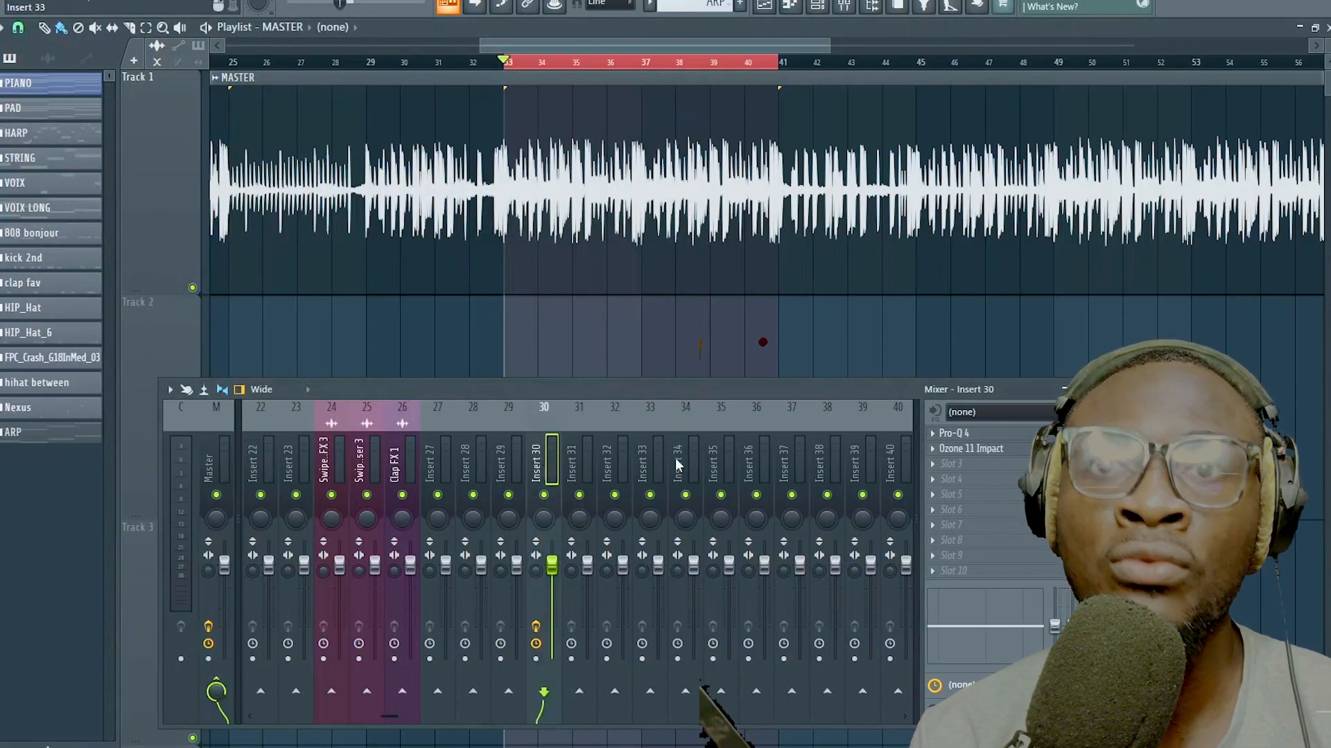
scroll(675, 439, right, 3)
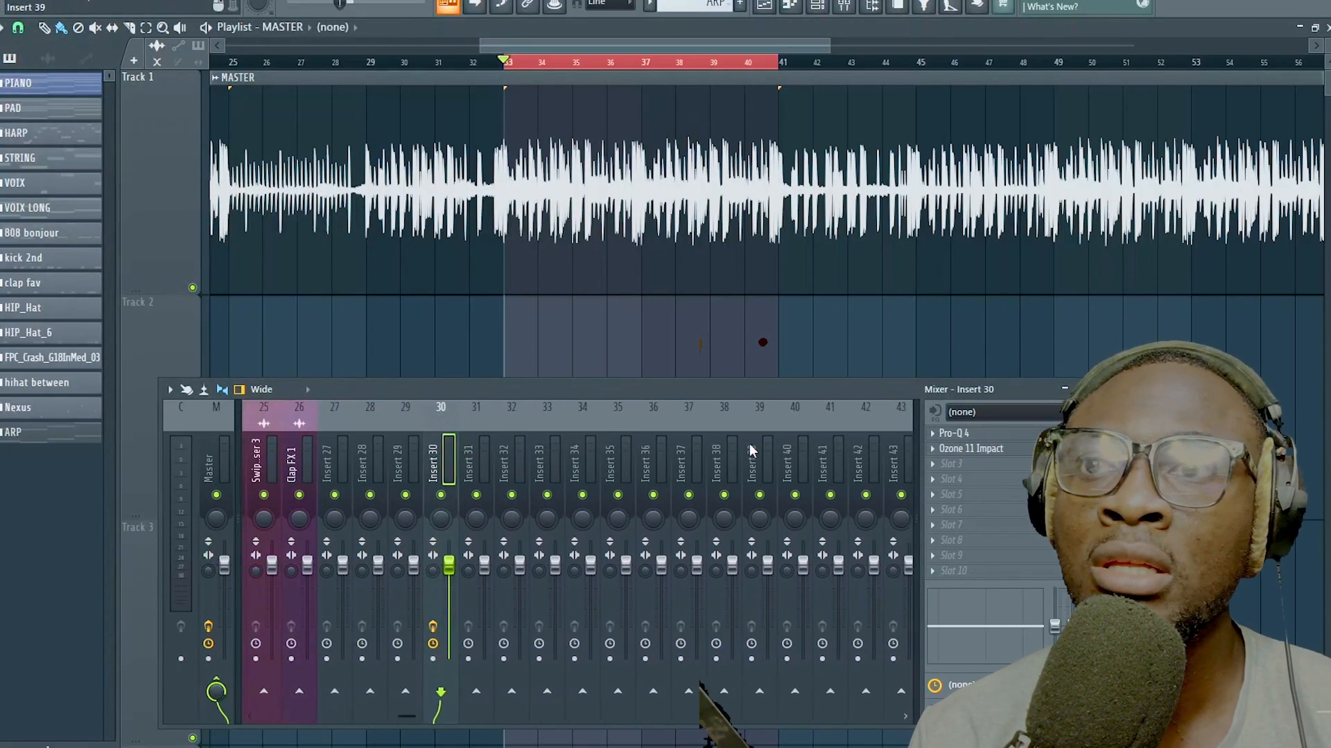
drag(867, 386, 912, 435)
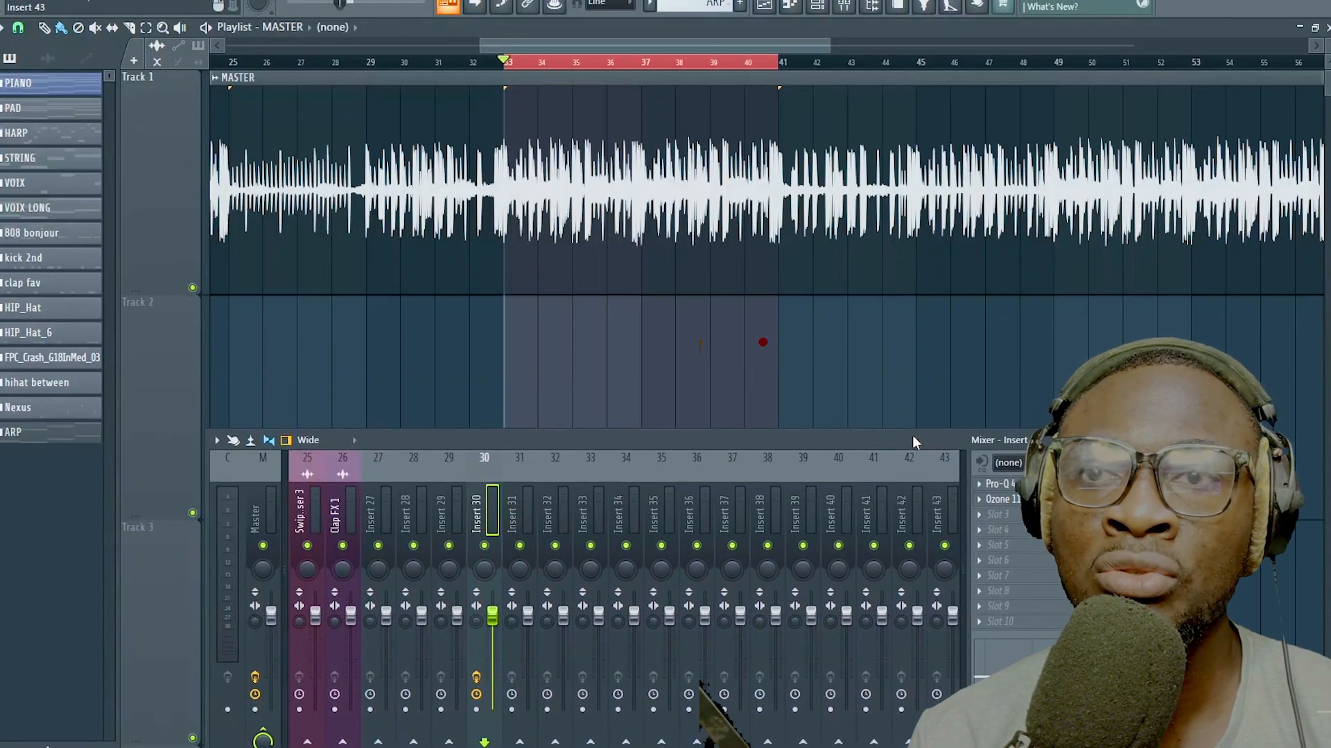
click(1008, 485)
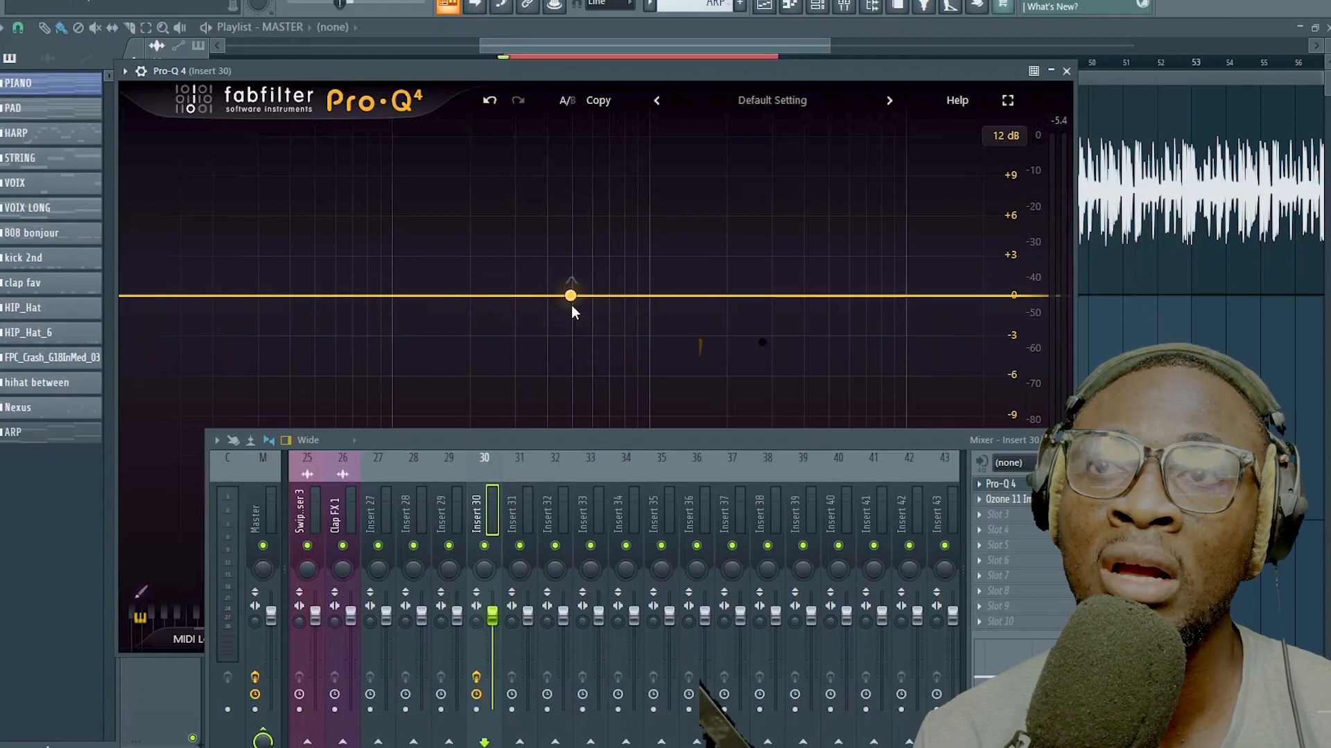
click(1053, 72)
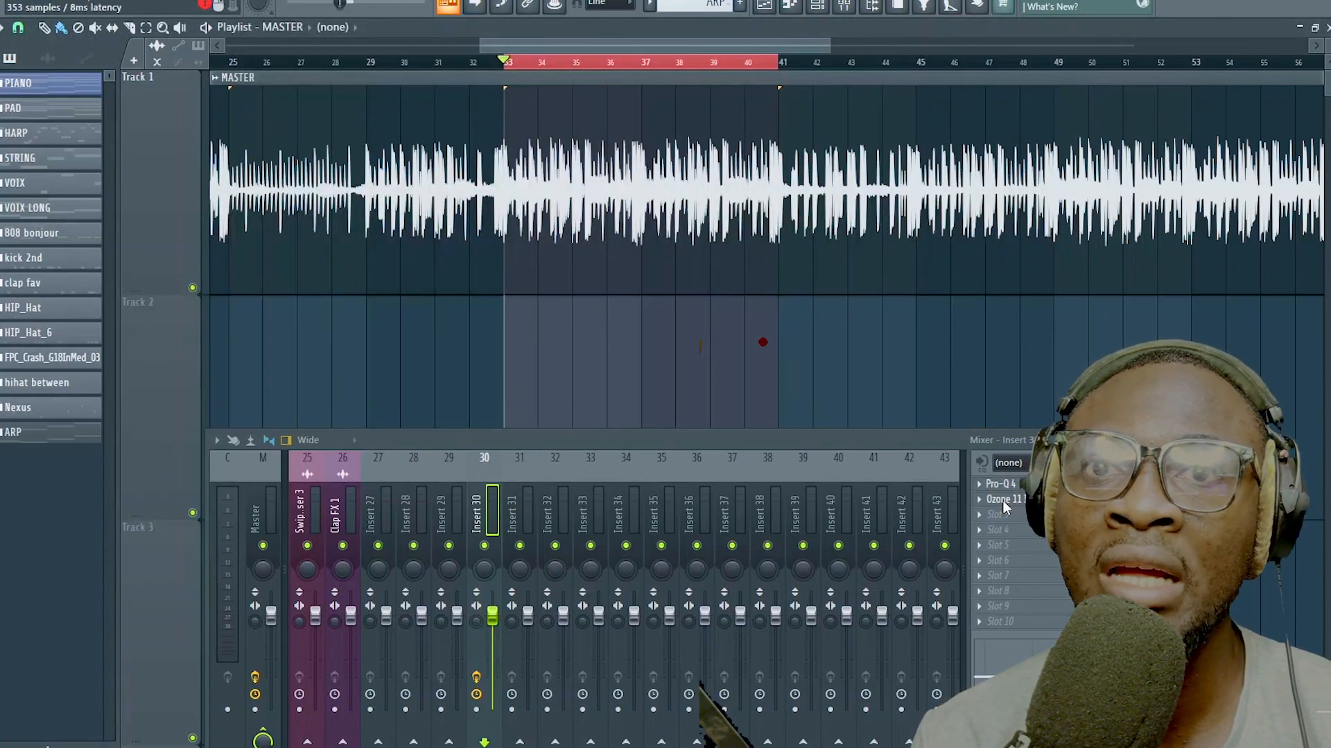
- Open Ozone 11 Impact on Insert 30 with the mixer hidden, and check its plugin wrapper settings before returning to its interface
click(1004, 501)
key(F9)
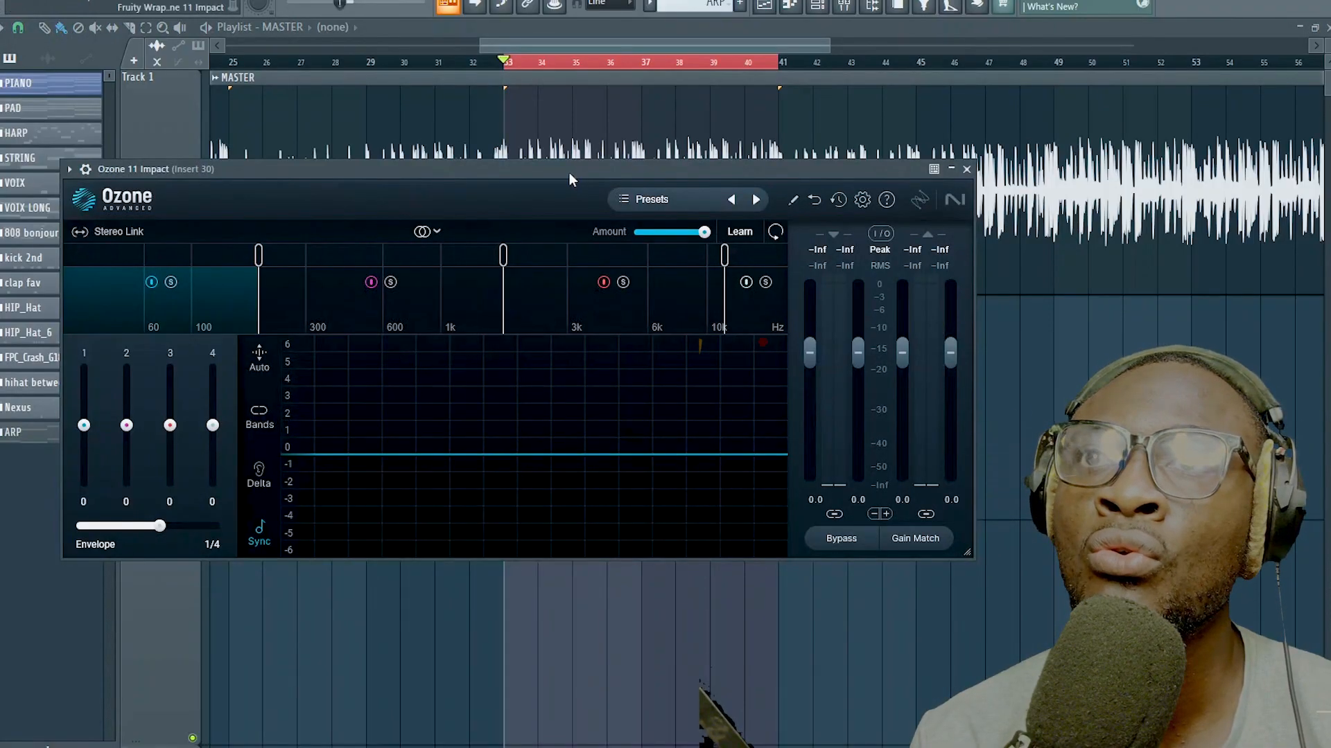
drag(568, 179, 650, 265)
click(205, 265)
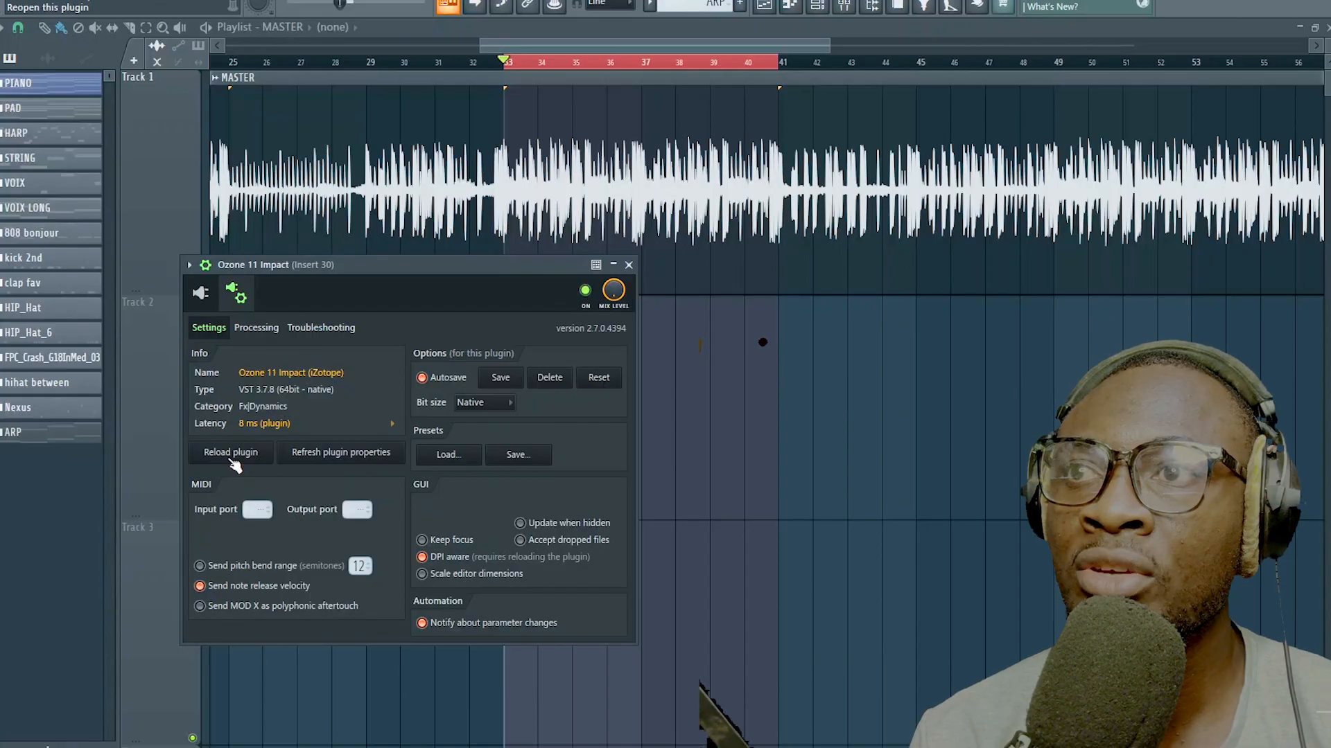
click(201, 295)
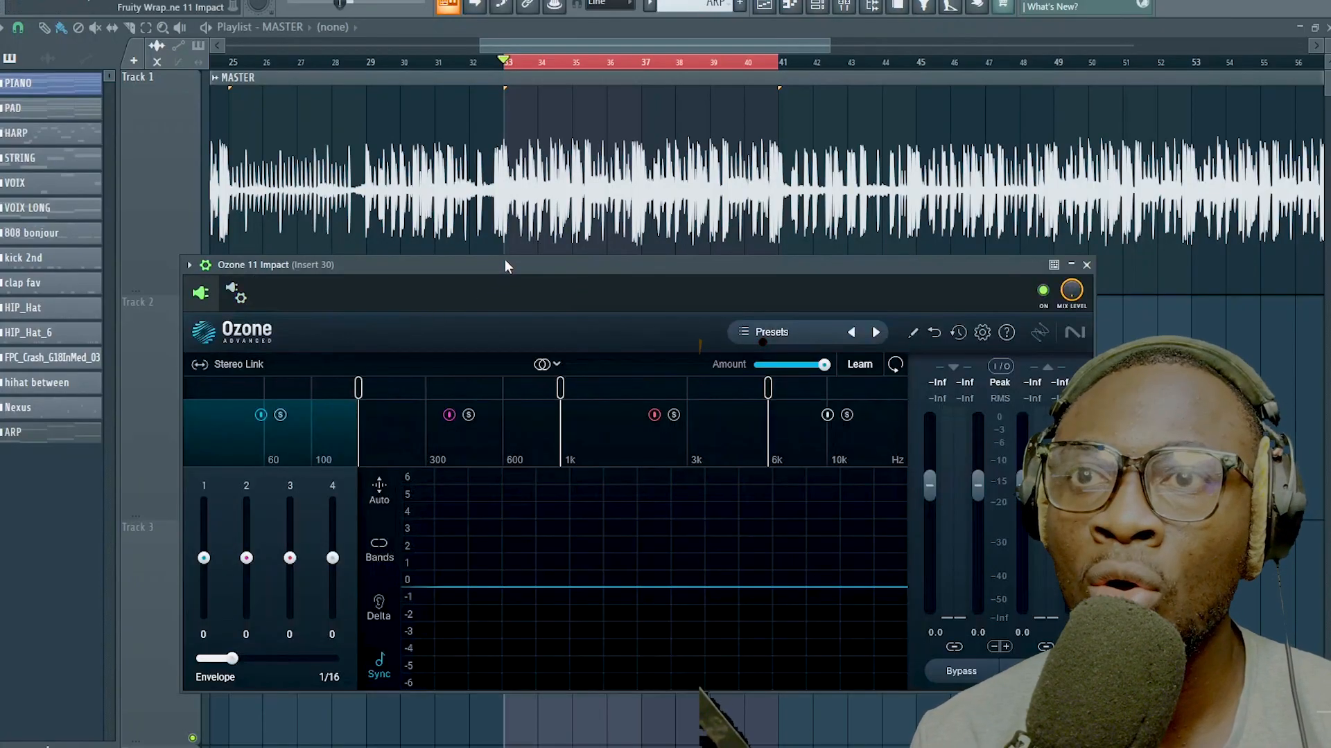
drag(505, 261, 493, 198)
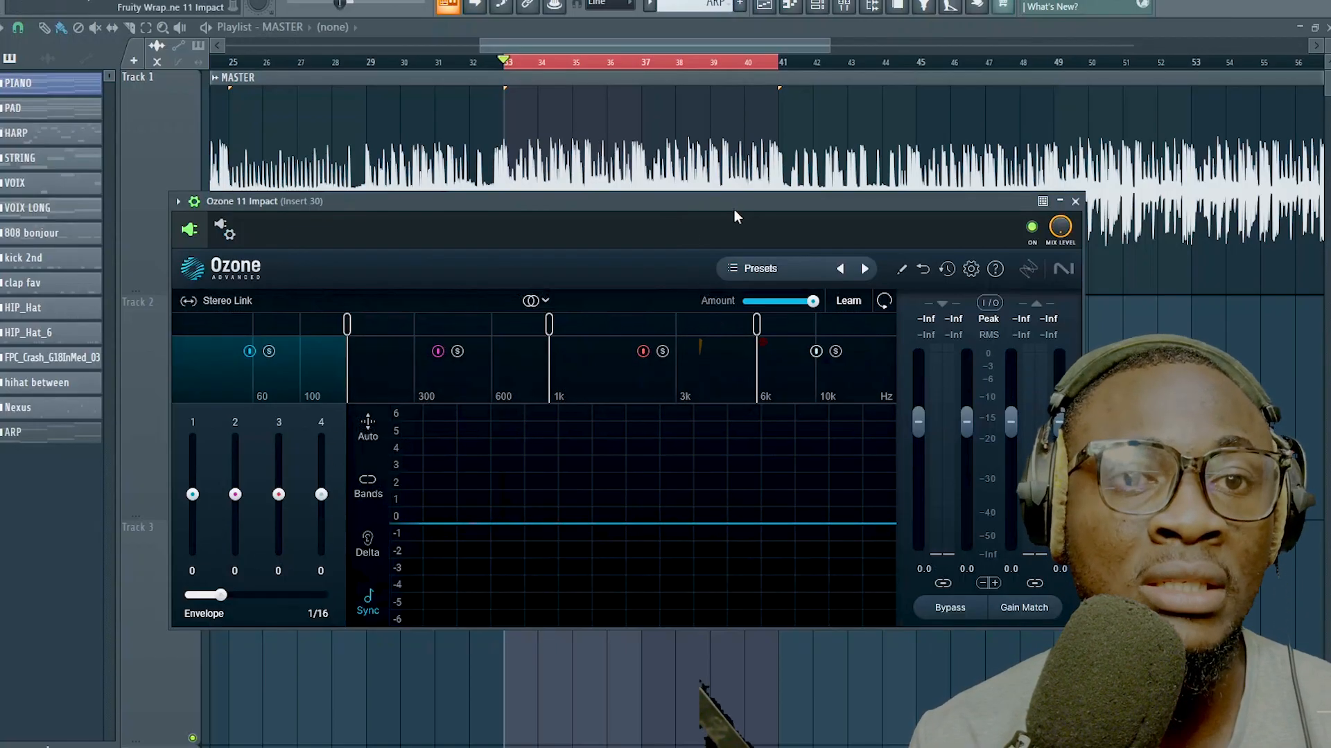
- Run Learn in Ozone 11 Impact during playback to set the band crossovers from the track, and stop playback
key(space)
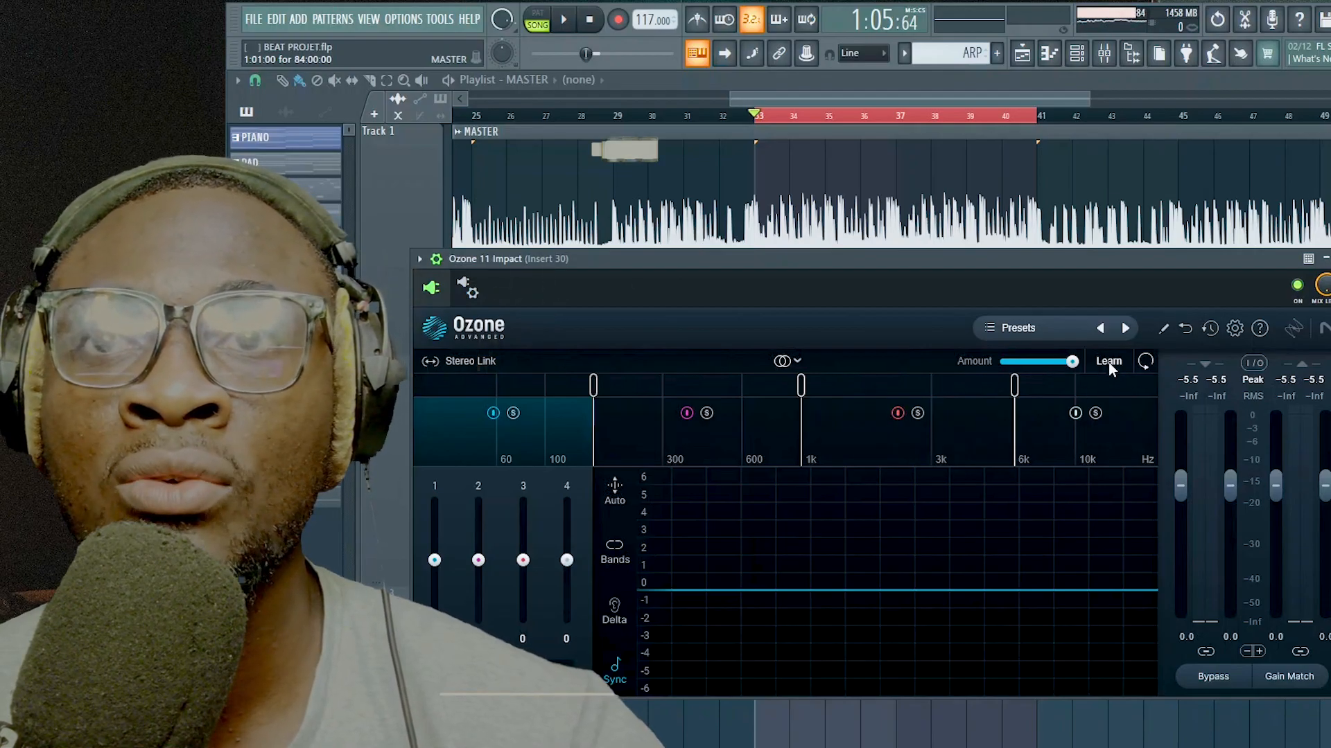
key(space)
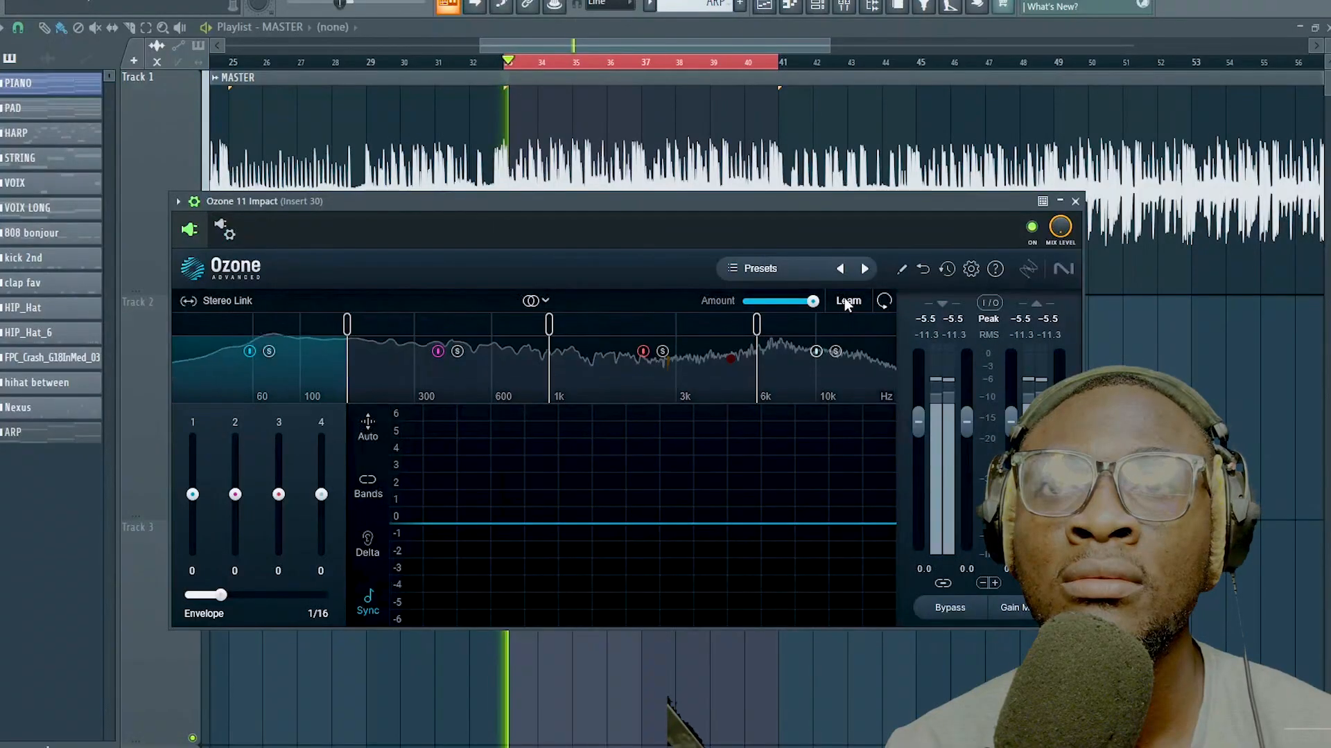
click(846, 301)
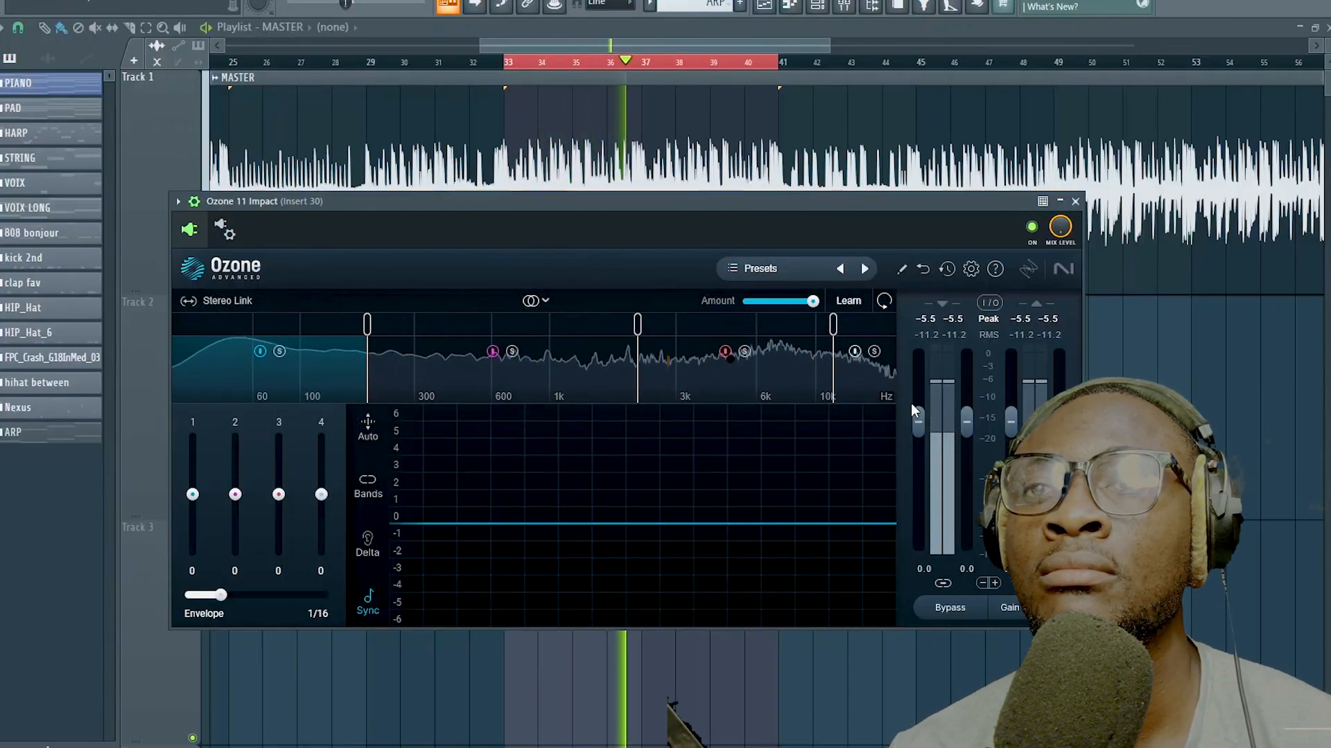
key(space)
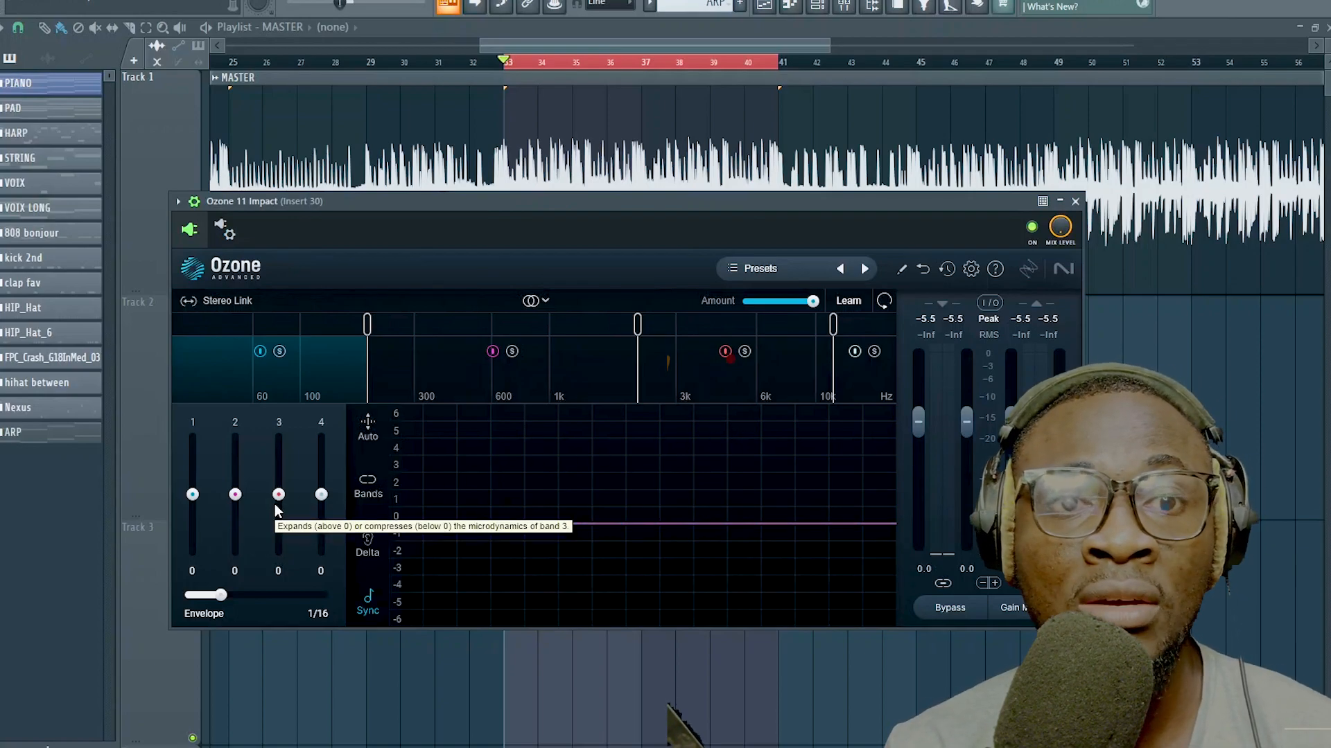
- Audition the looped section with the band 3 amount raised to 100, and stop playback
key(space)
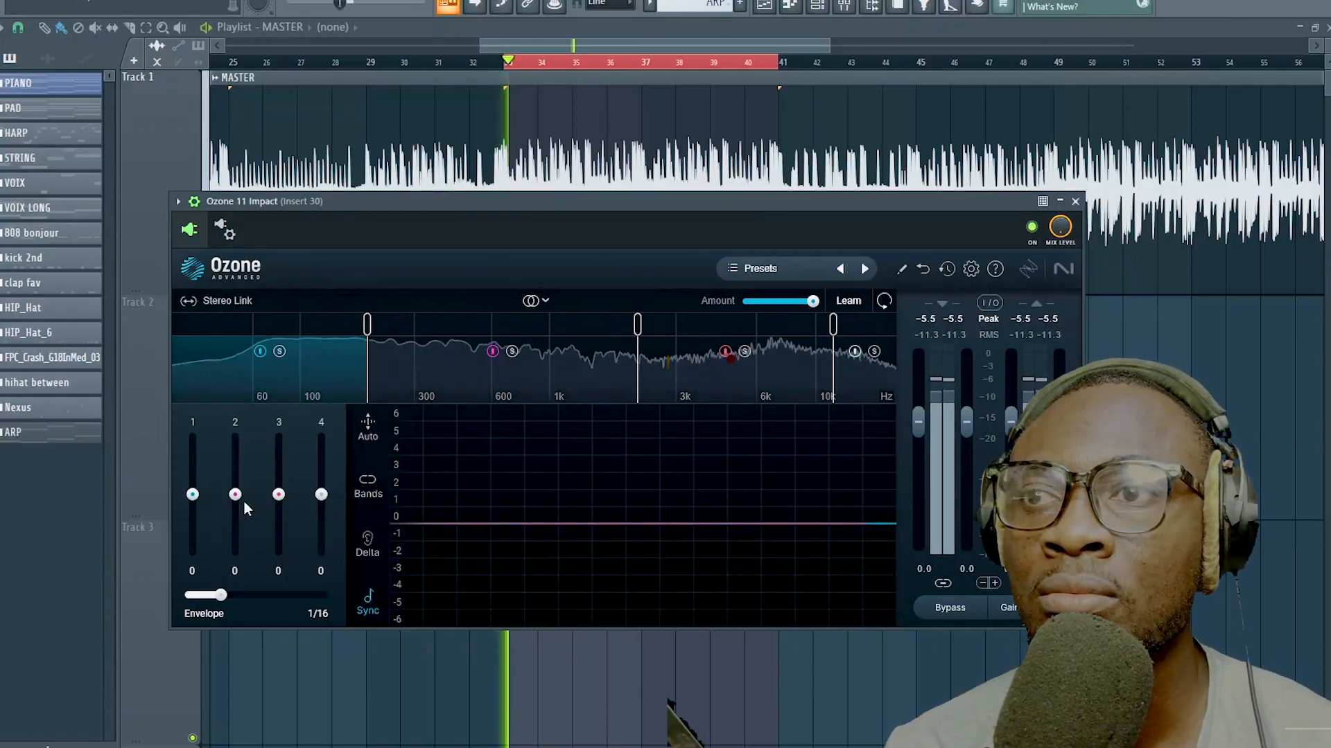
drag(280, 495, 277, 409)
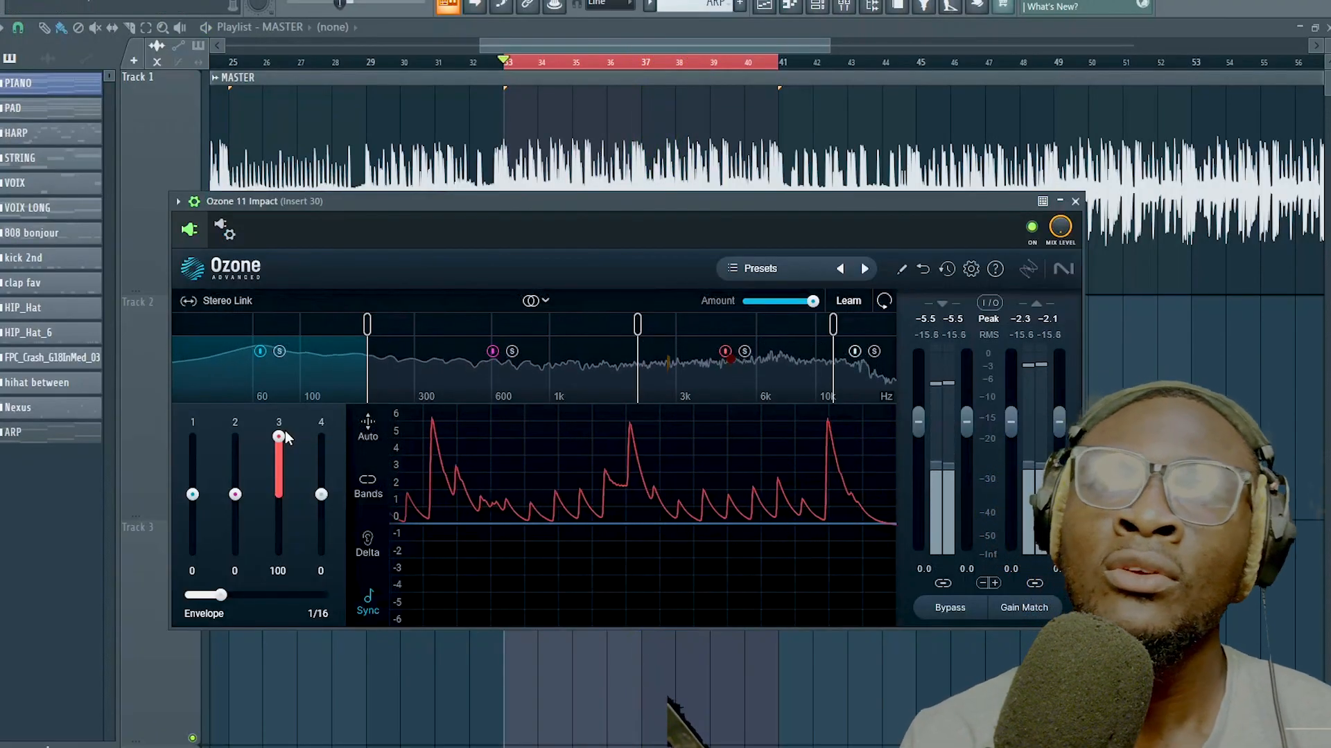
key(space)
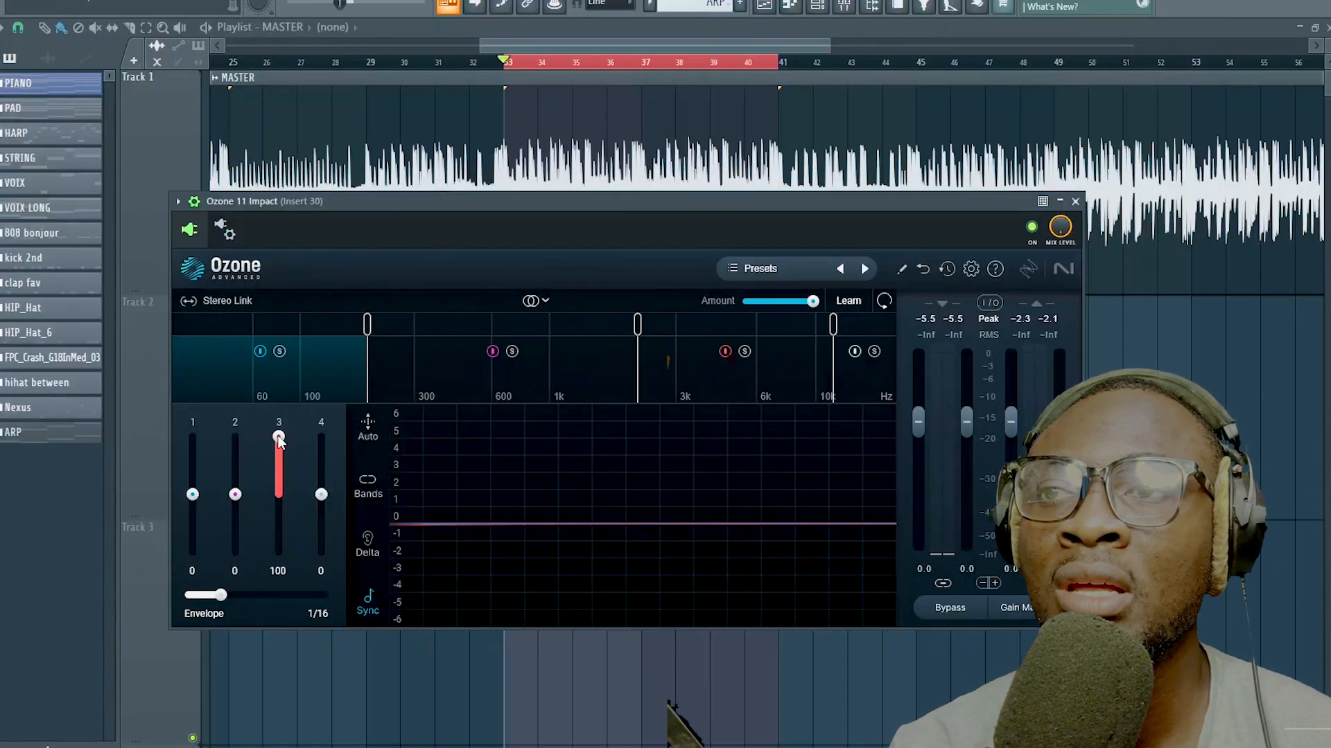
- Audition the loop with the band 3 amount at -100, briefly showing the mixer to check the levels
drag(266, 558, 265, 584)
key(space)
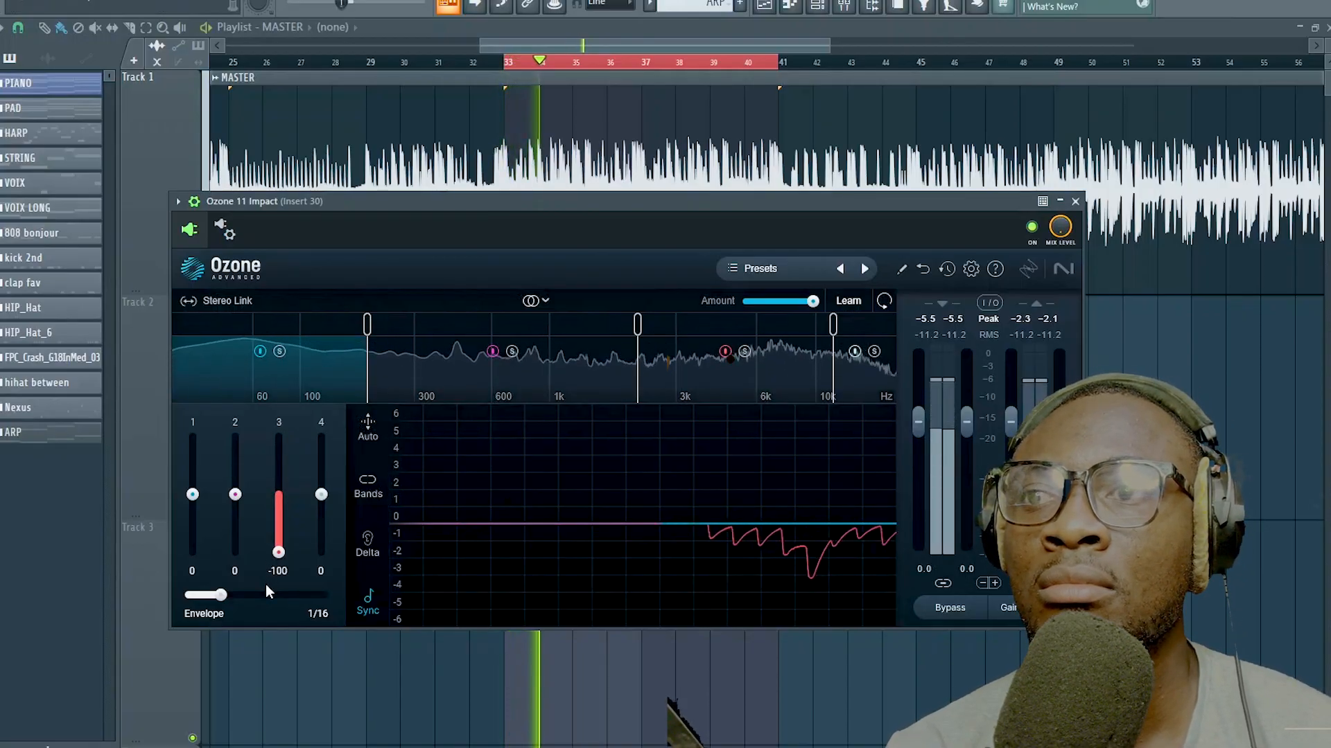
click(844, 8)
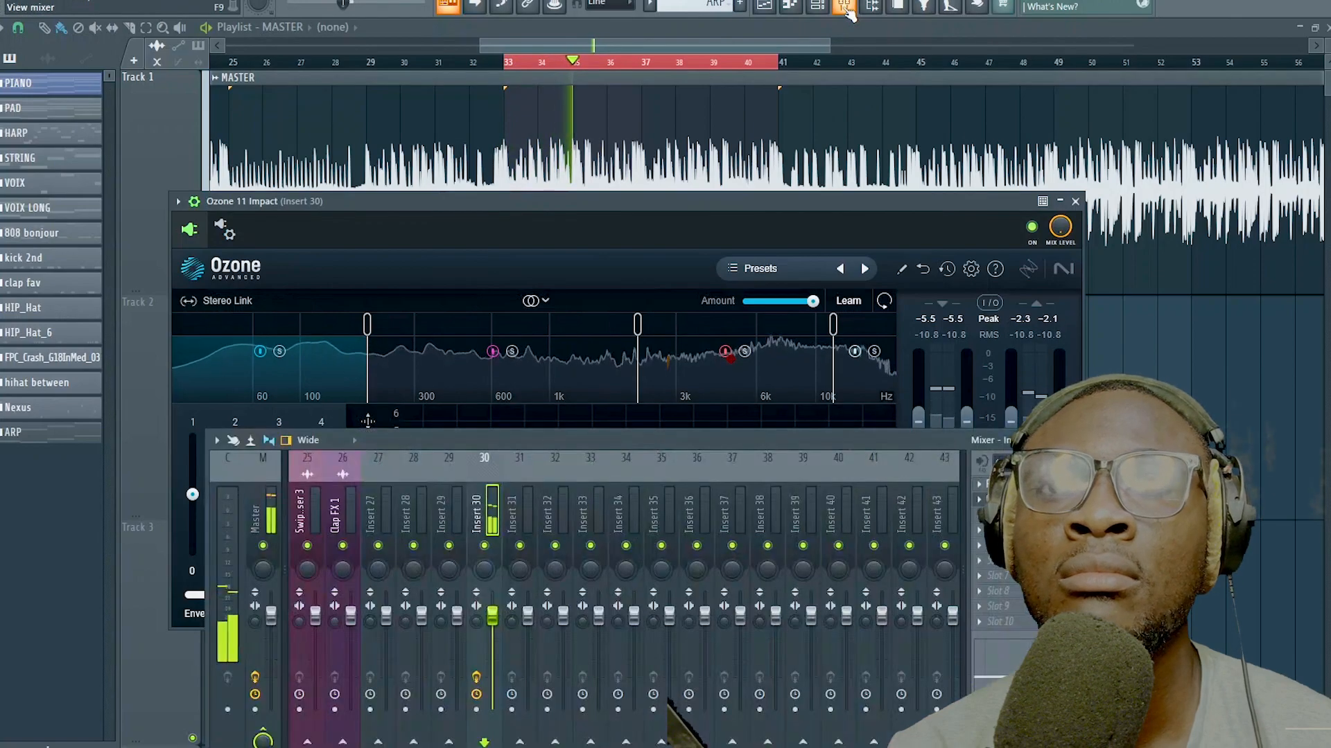
click(836, 133)
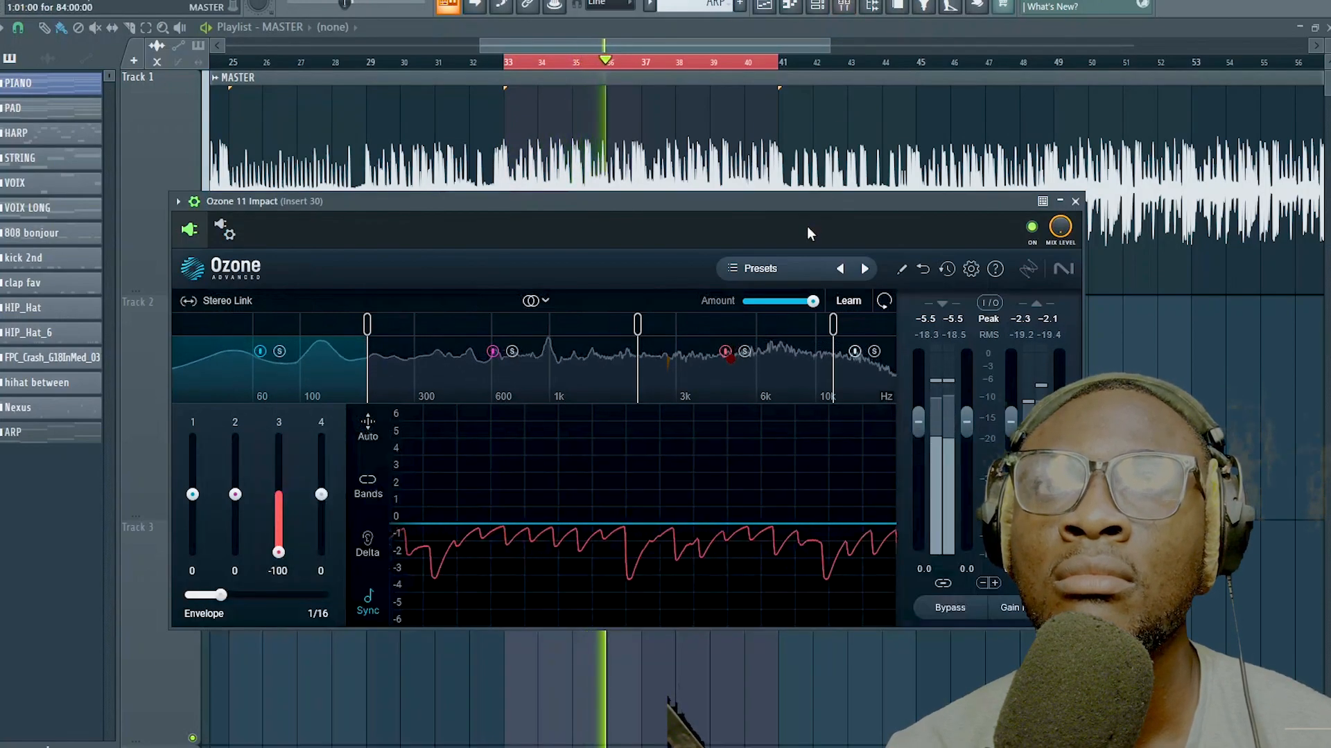
- Close the playlist window and audition band 3 at 100 with Delta monitoring on
click(1327, 28)
drag(278, 552, 289, 417)
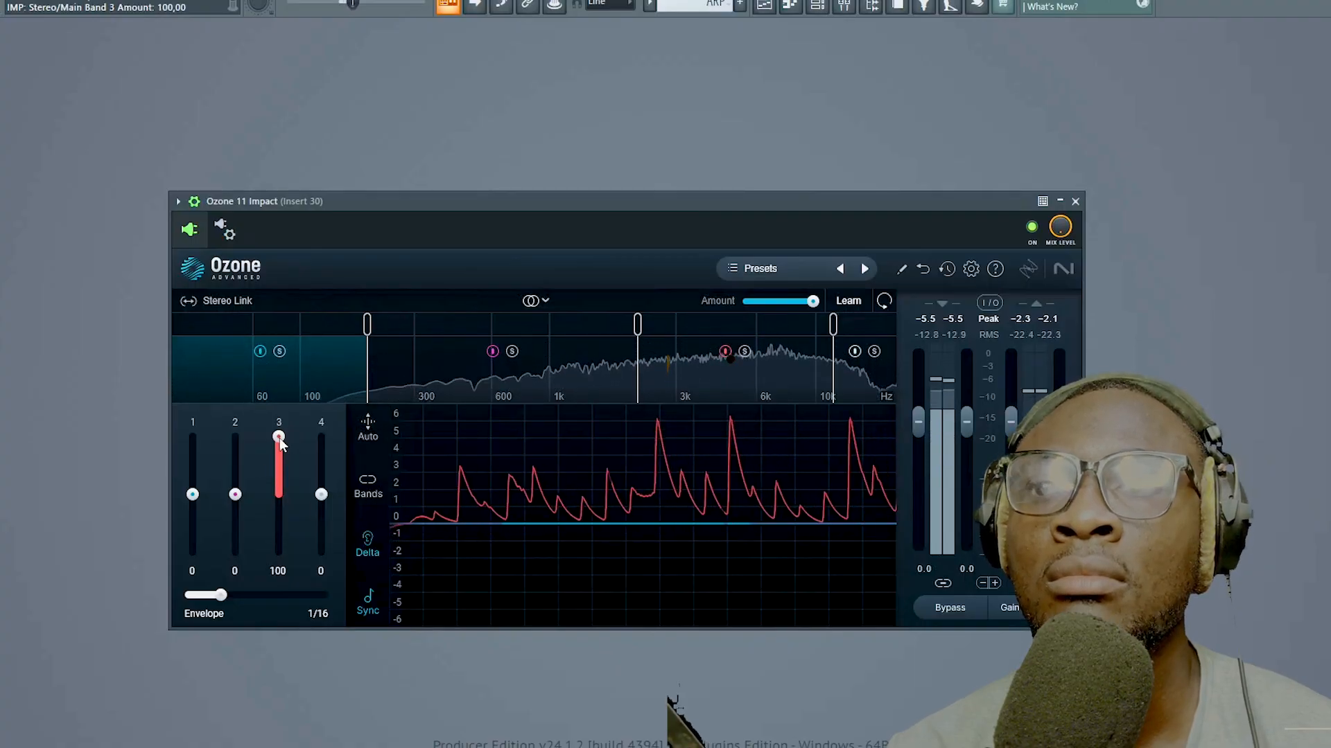
key(space)
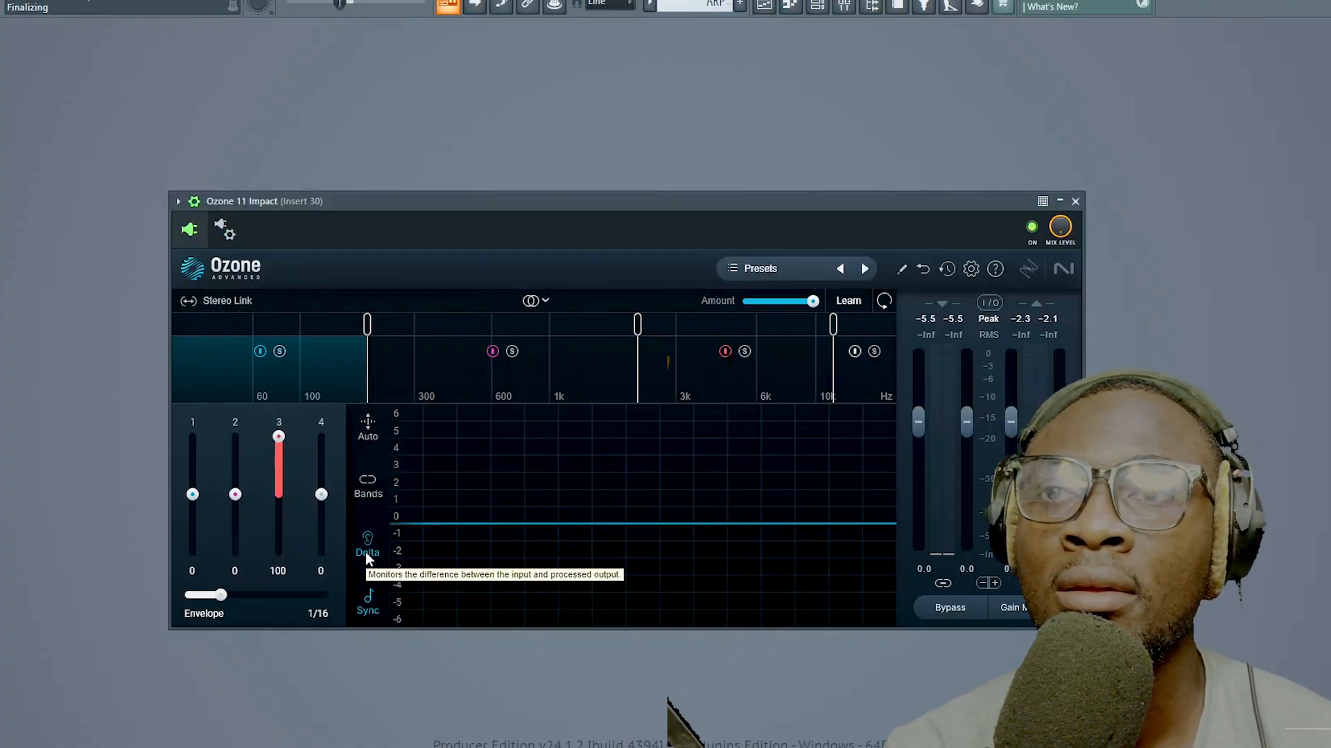
key(space)
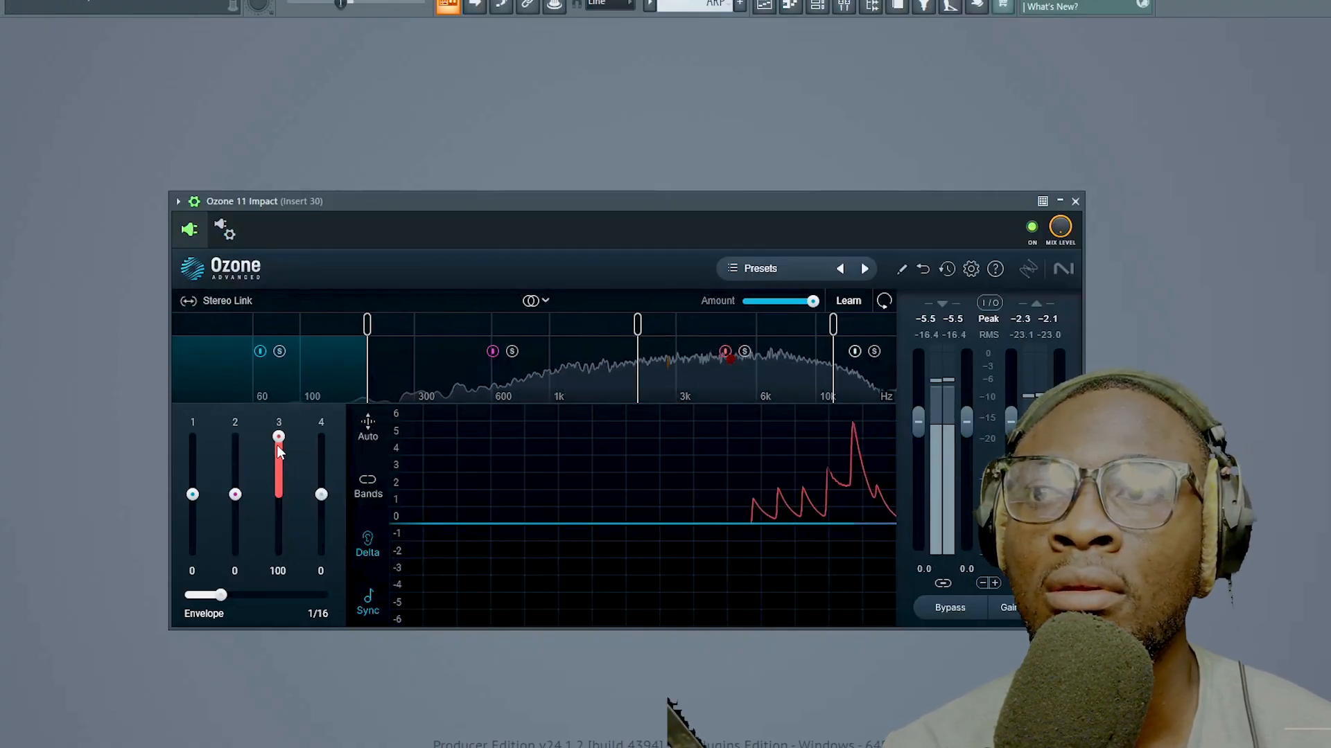
- Set the band 3 amount to 28 during playback, and turn off Delta monitoring
drag(276, 445, 281, 486)
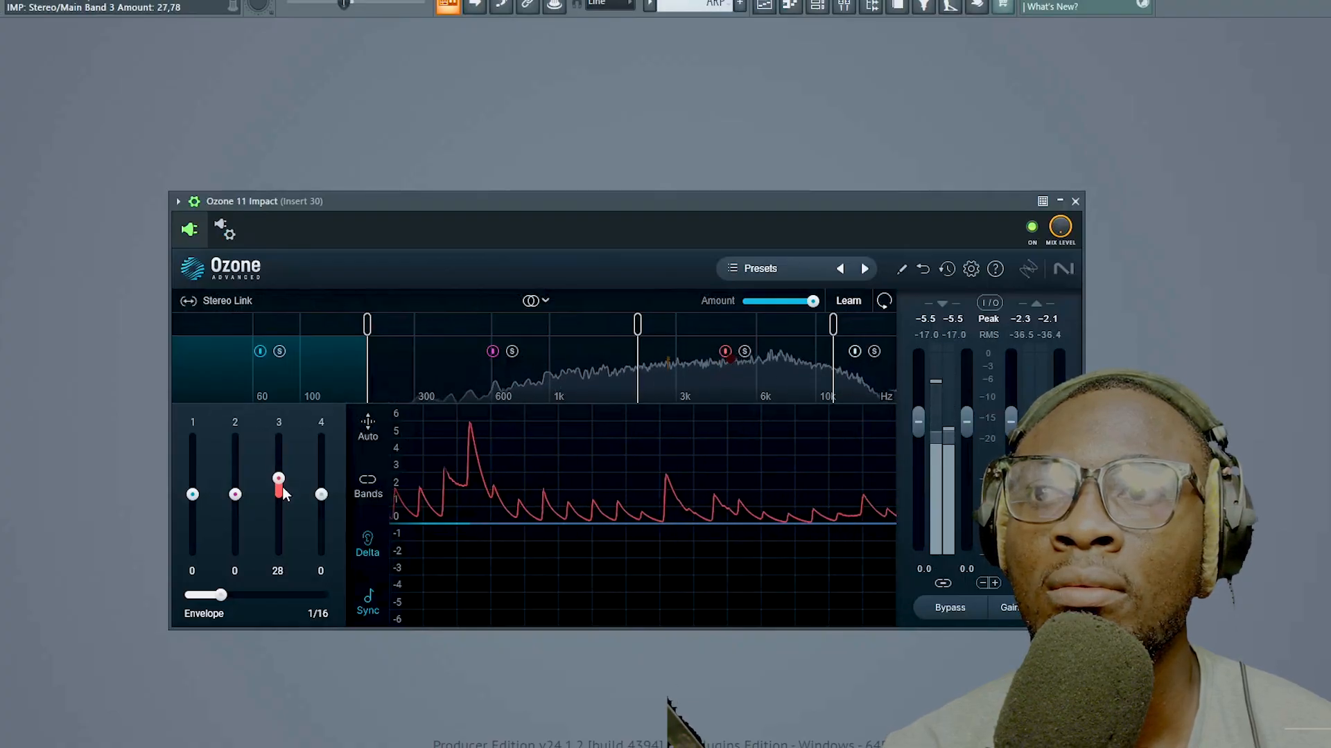
key(space)
click(364, 547)
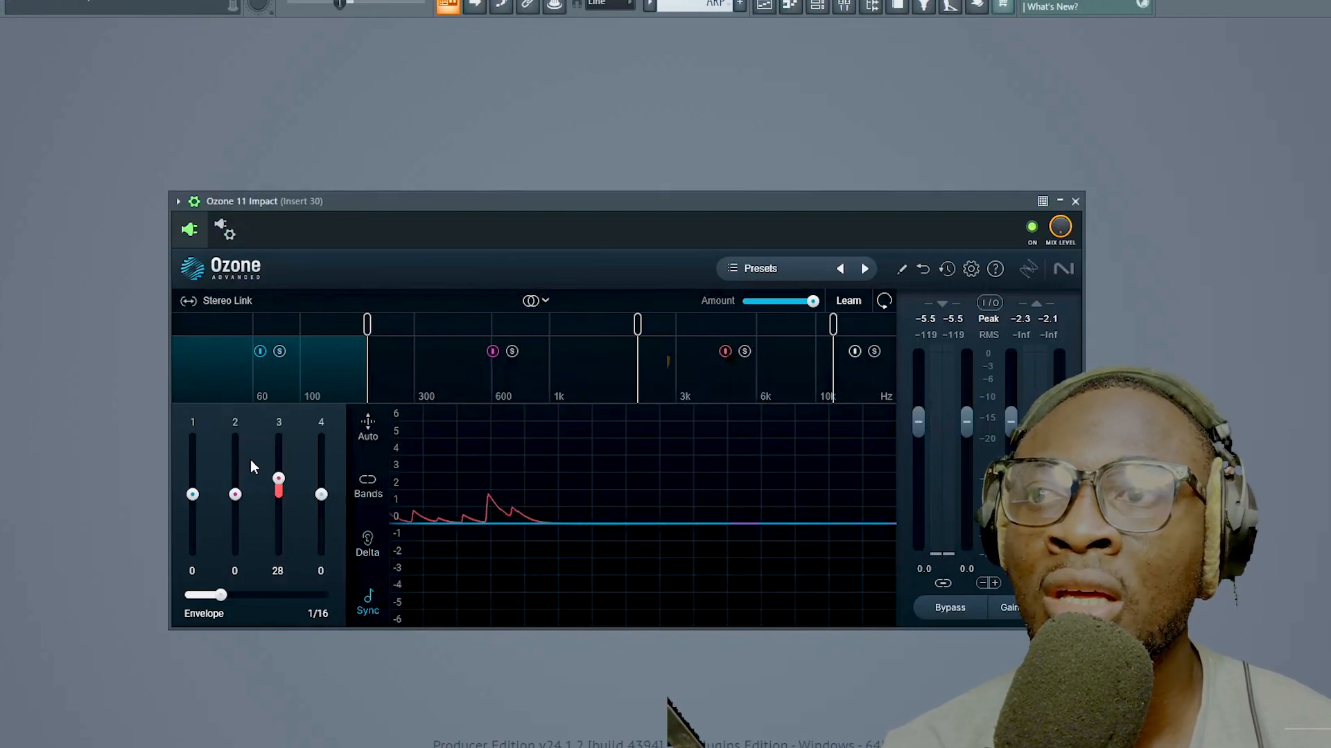
- Play the loop, audition band 2 at 100, and settle its amount at 17
key(space)
drag(235, 495, 235, 418)
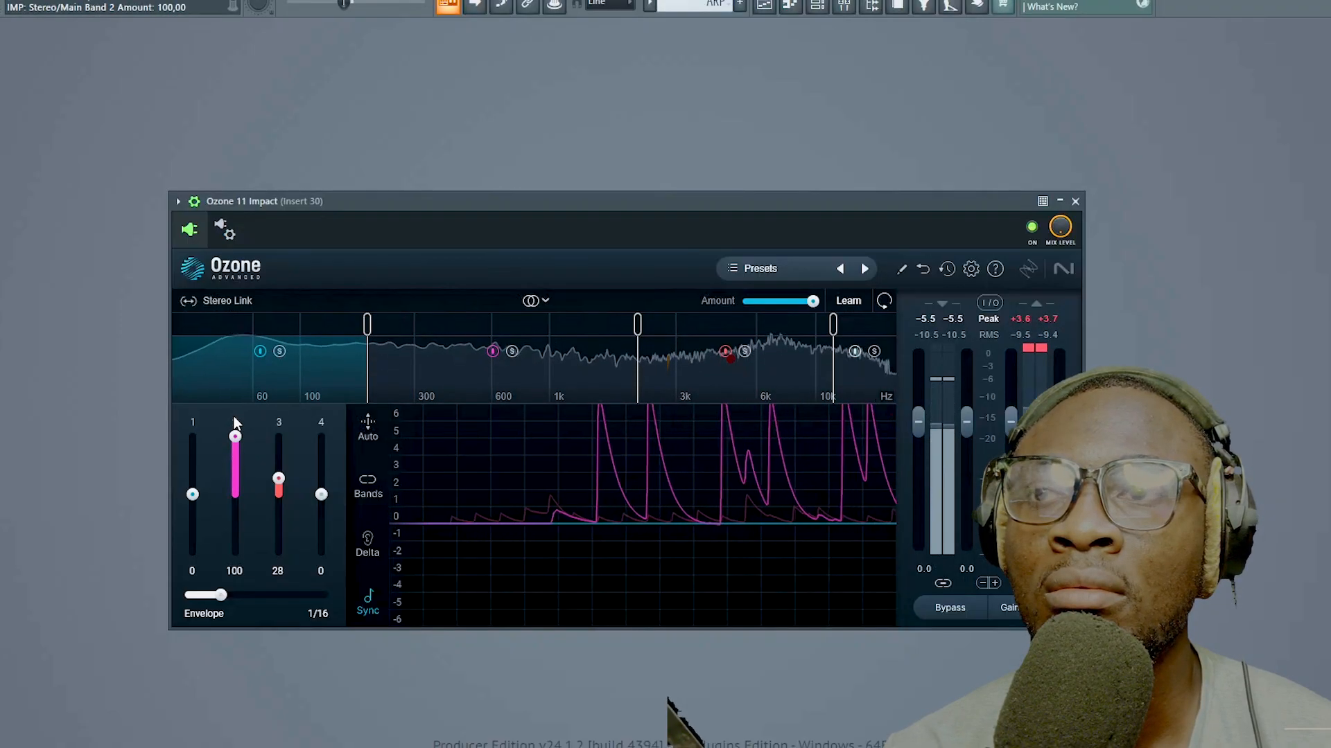
drag(234, 416, 237, 491)
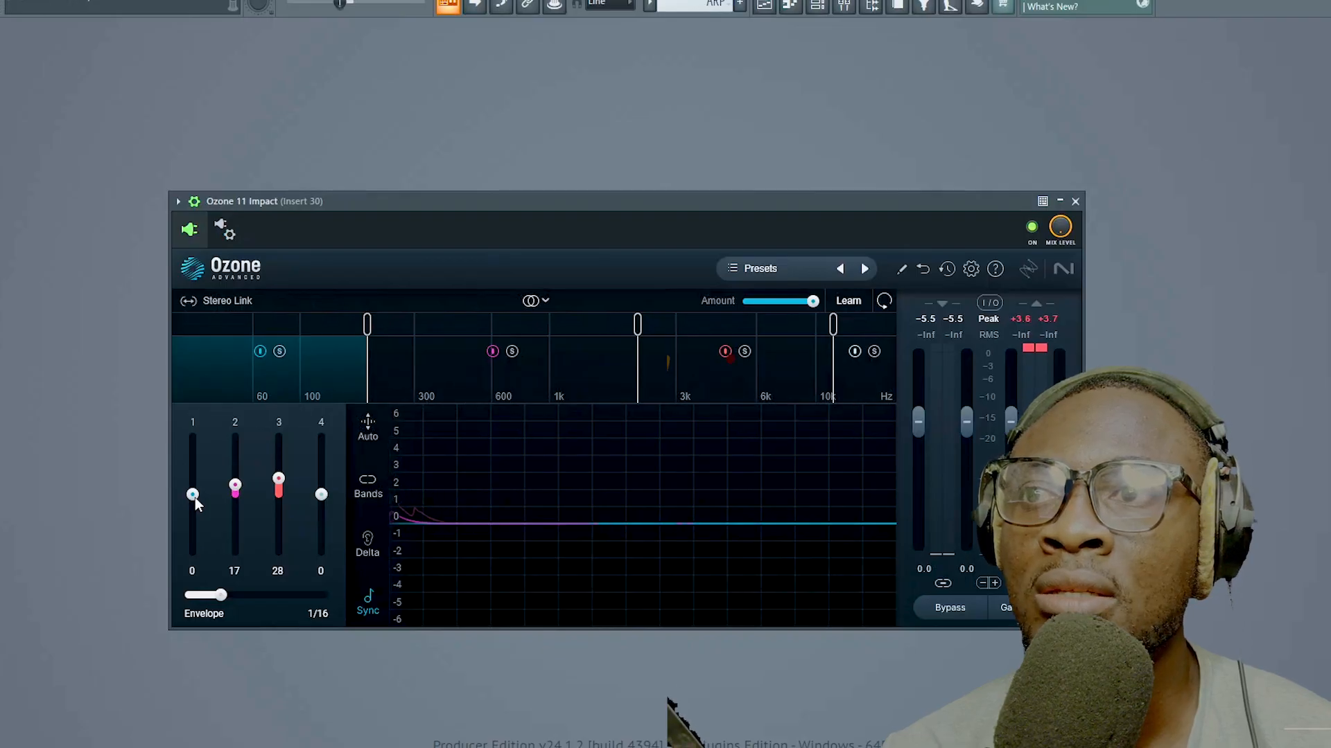
- Audition band 1 at 100 with Delta monitoring on, and settle its amount at 18
drag(194, 496, 199, 437)
key(space)
click(364, 550)
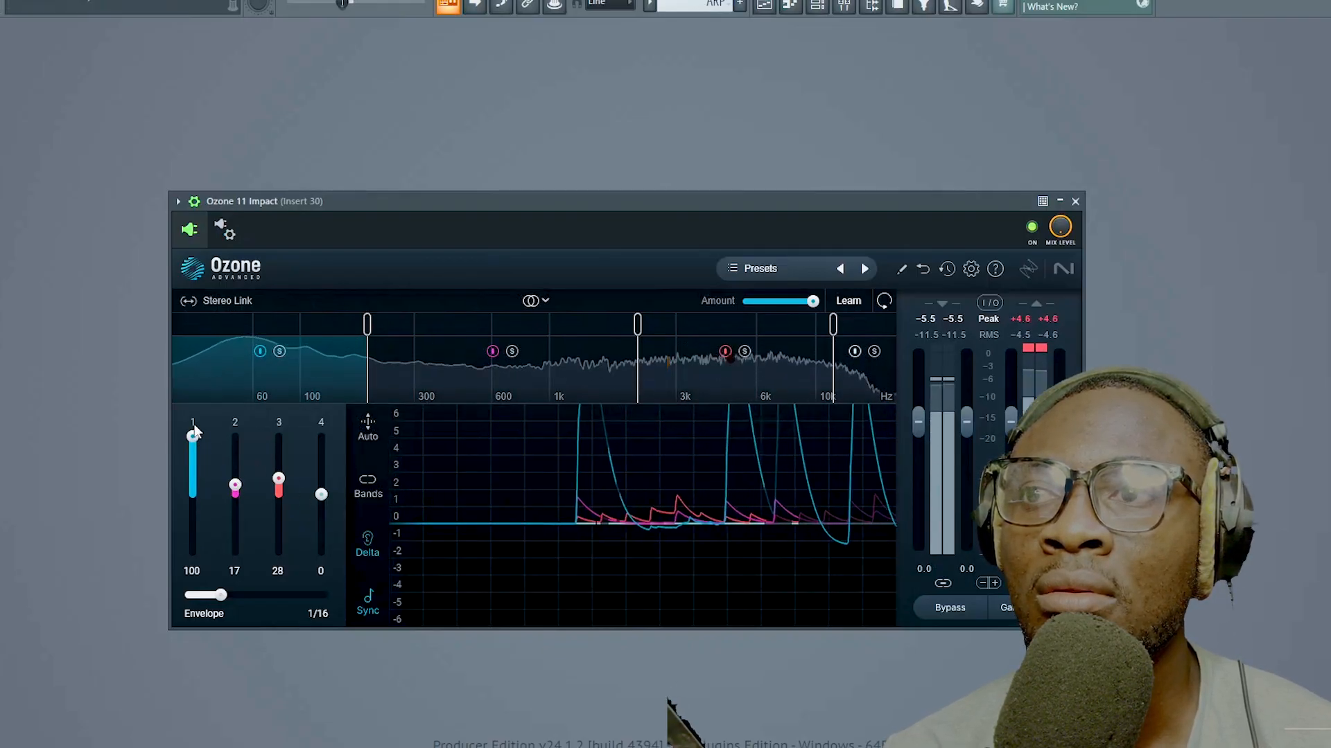
drag(194, 433, 192, 491)
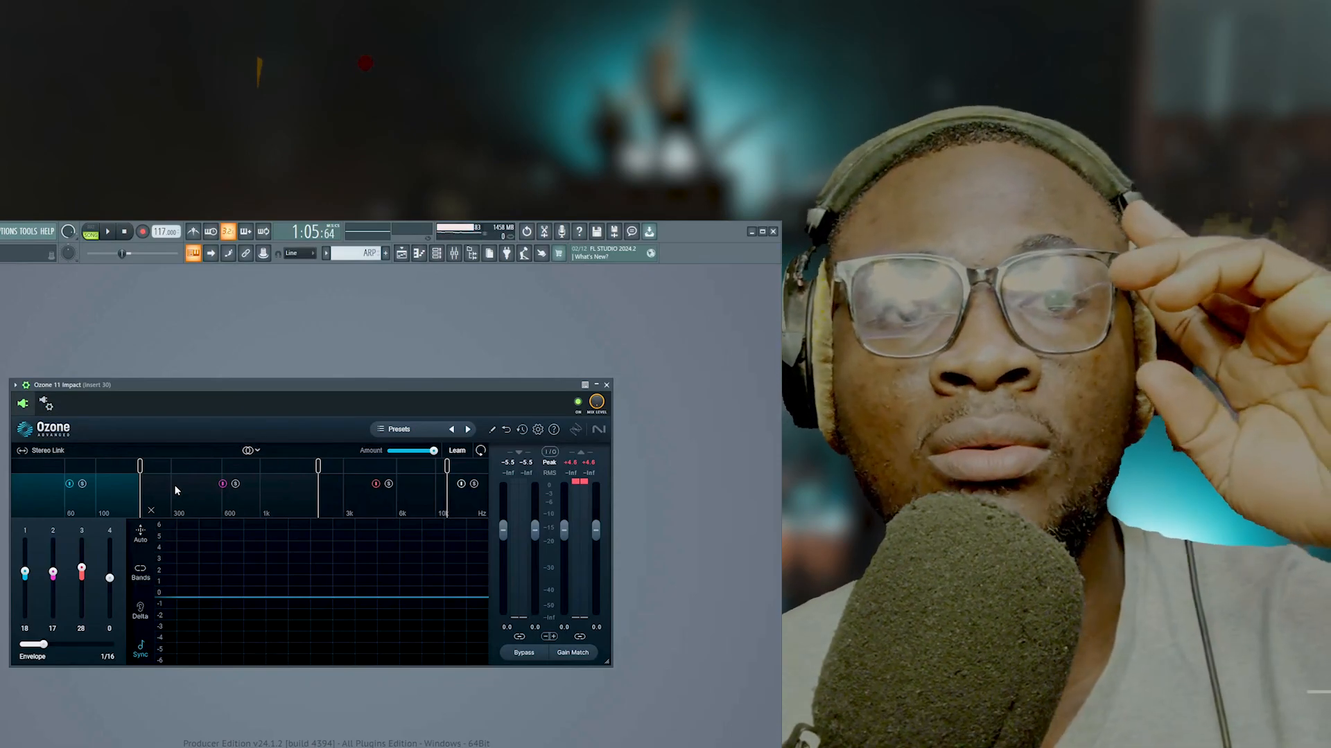
- Play the loop to hear the combined band settings, and close the Ozone 11 Impact window
key(space)
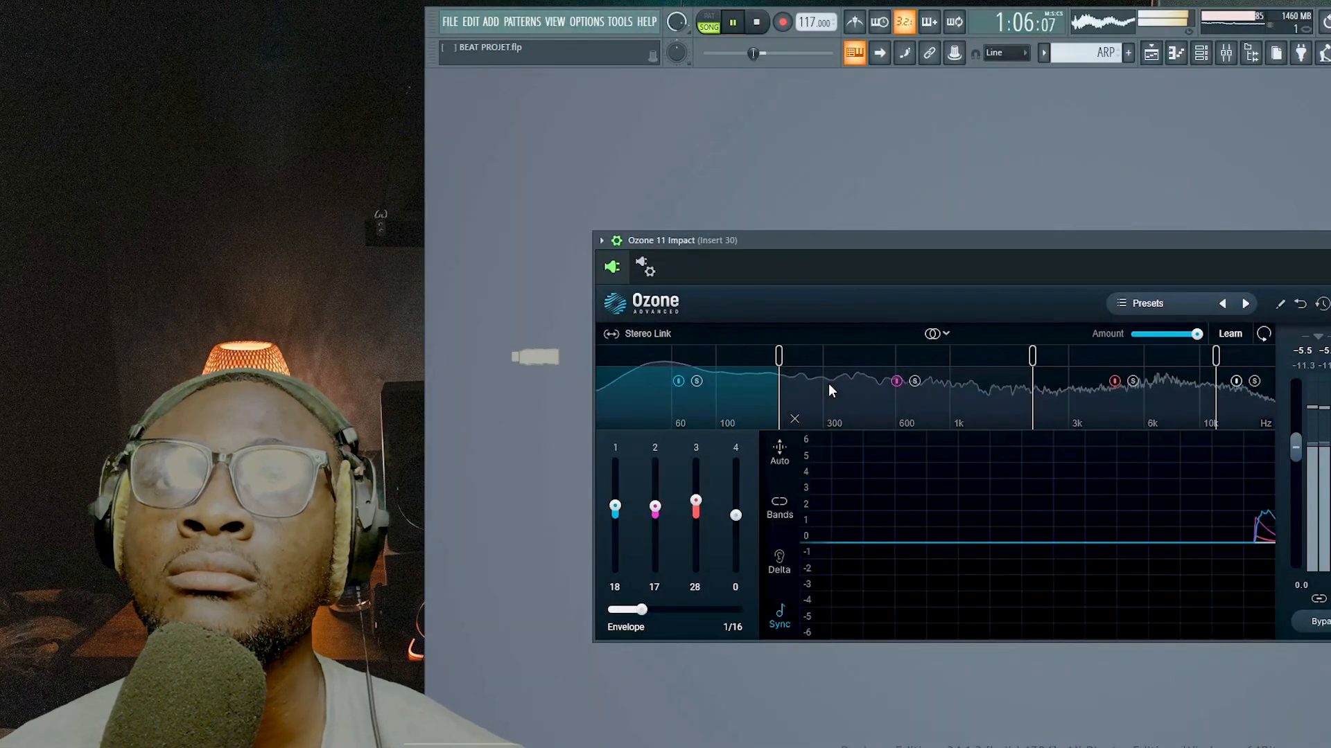
drag(699, 504, 617, 519)
key(Escape)
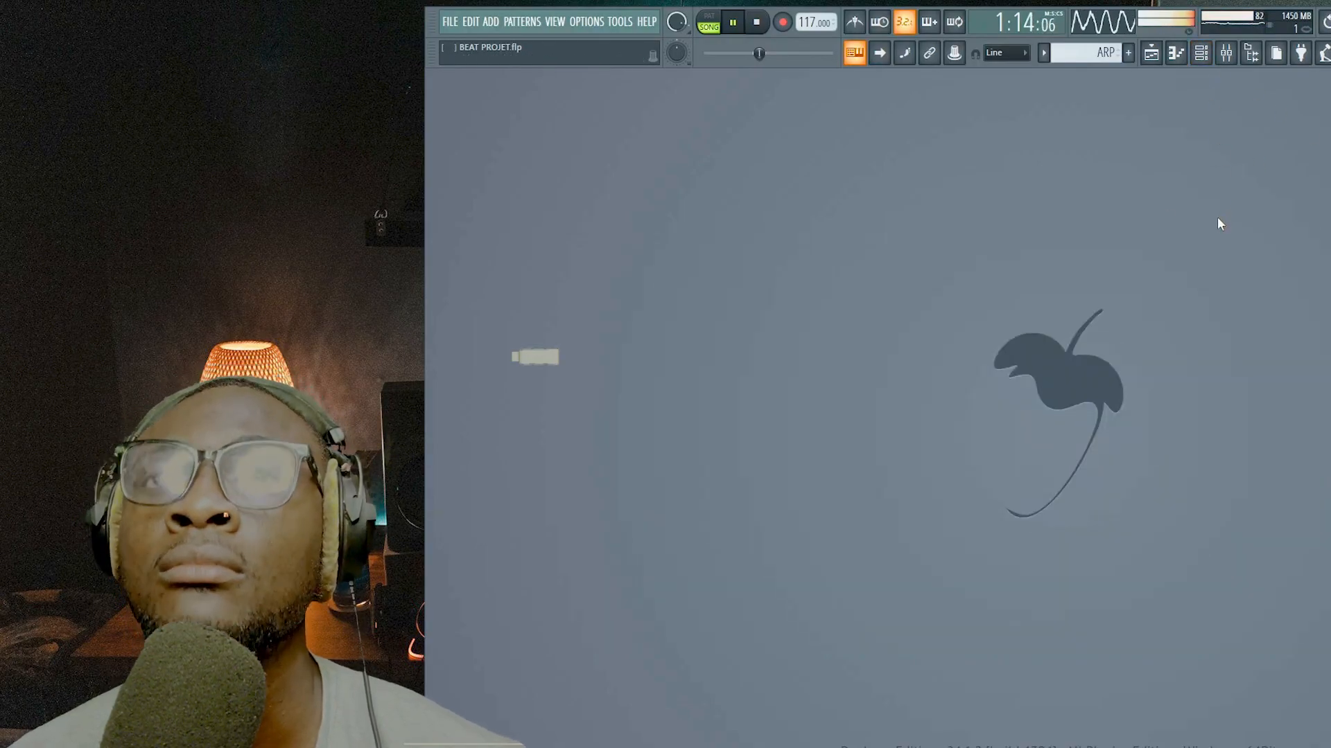